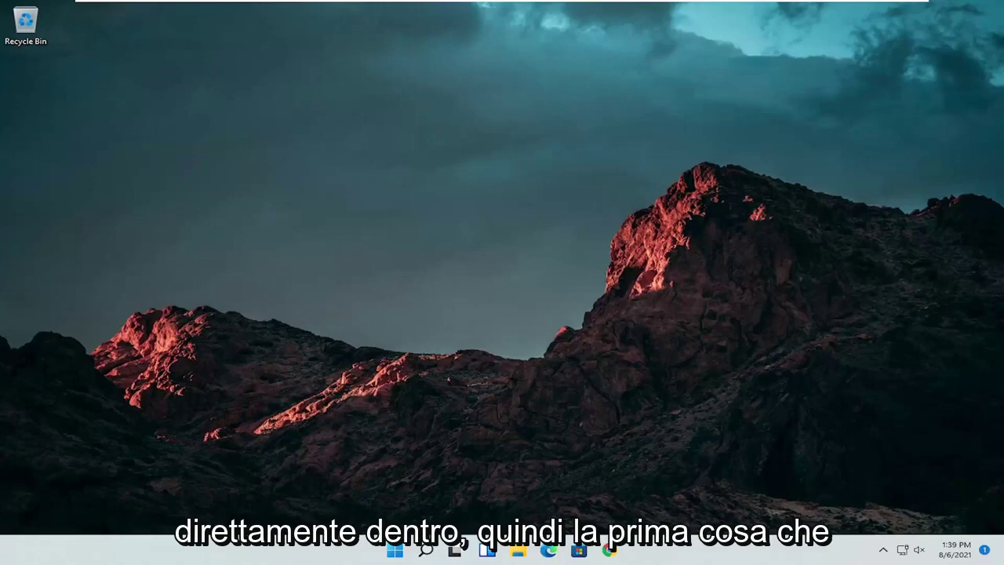
- Search Windows for "control panel" and open Control Panel from the results
click(426, 552)
text(cont)
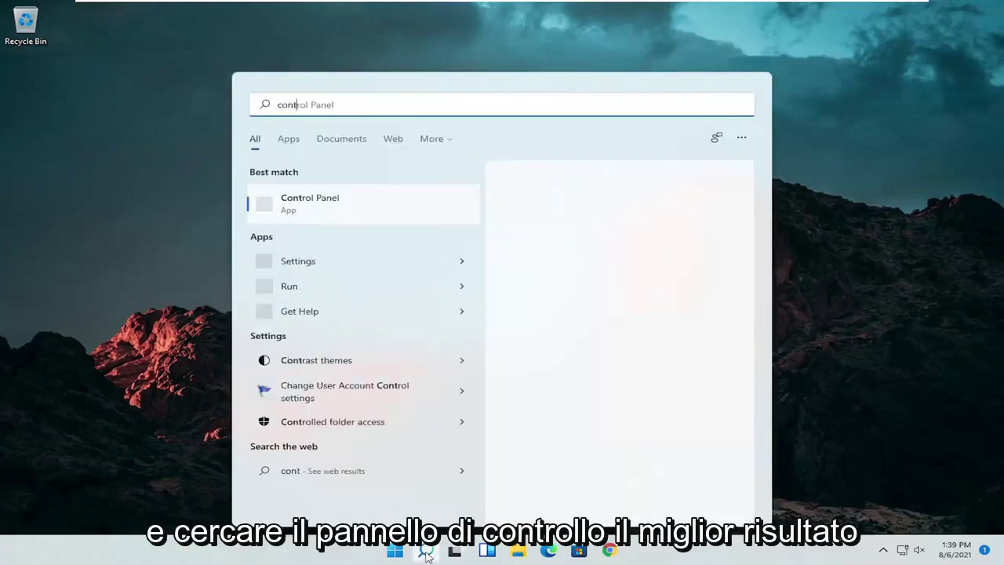
text(rol panel)
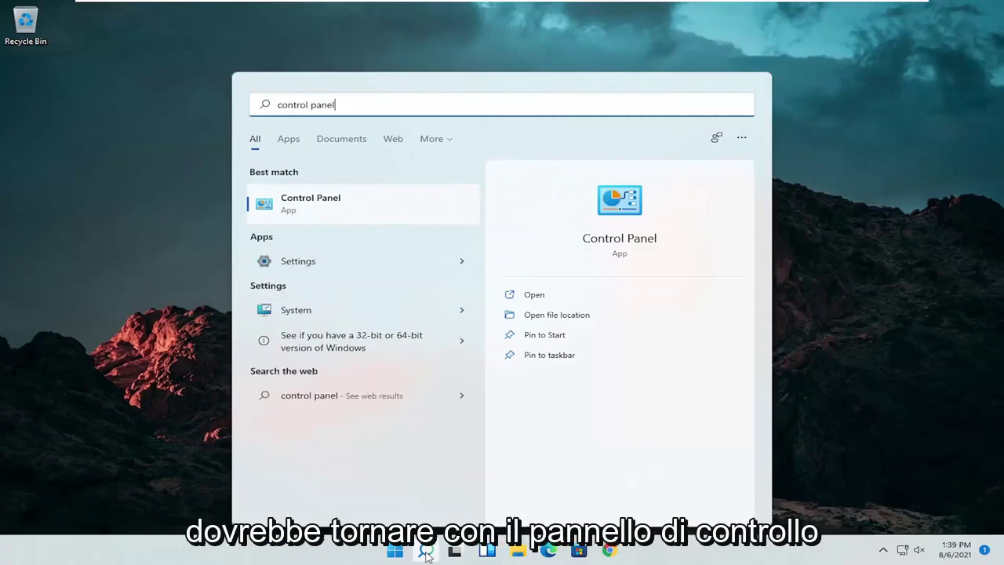
click(344, 204)
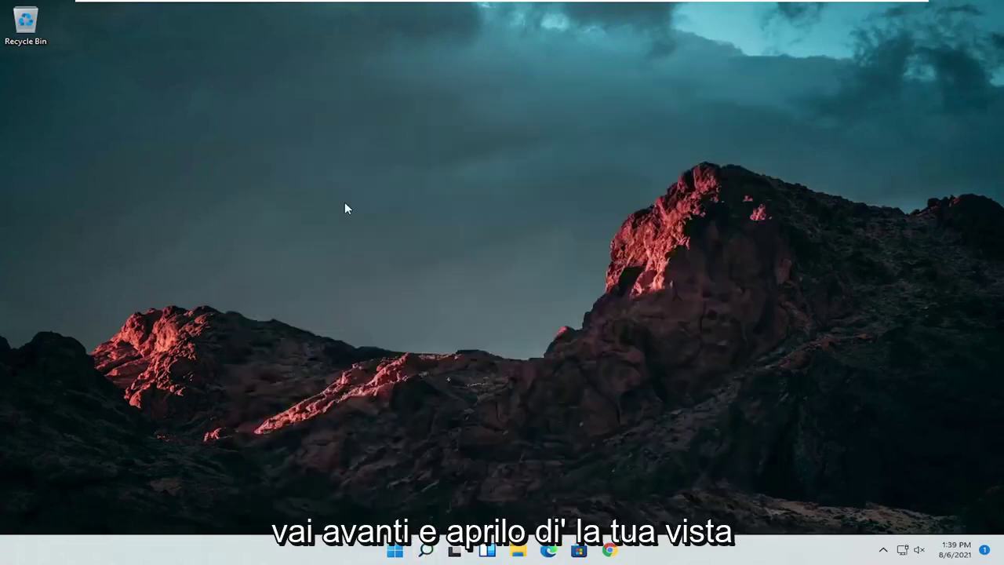
- Switch the Control Panel view to large icons and open the Mouse settings, moving their window toward the middle of the desktop
click(713, 159)
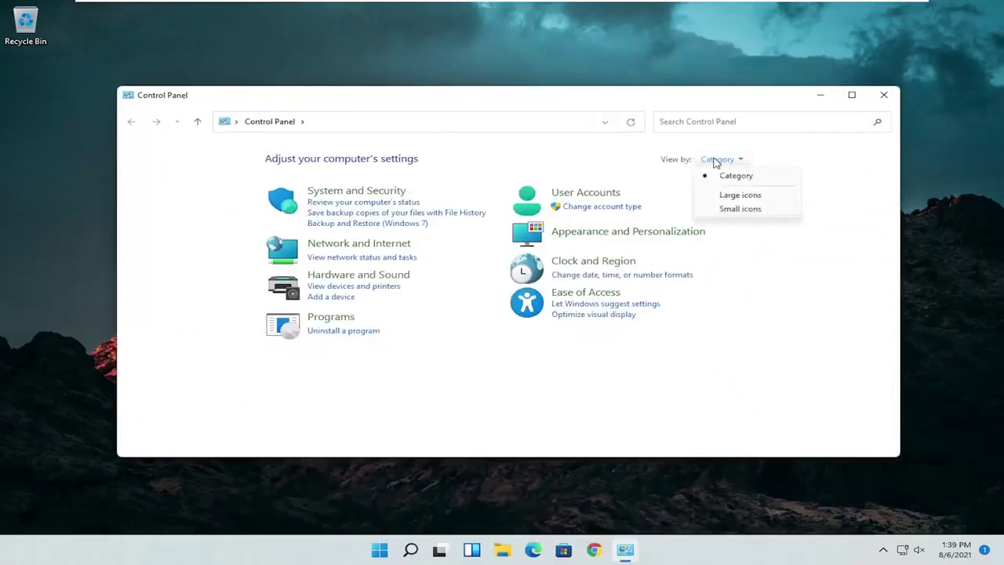
click(731, 195)
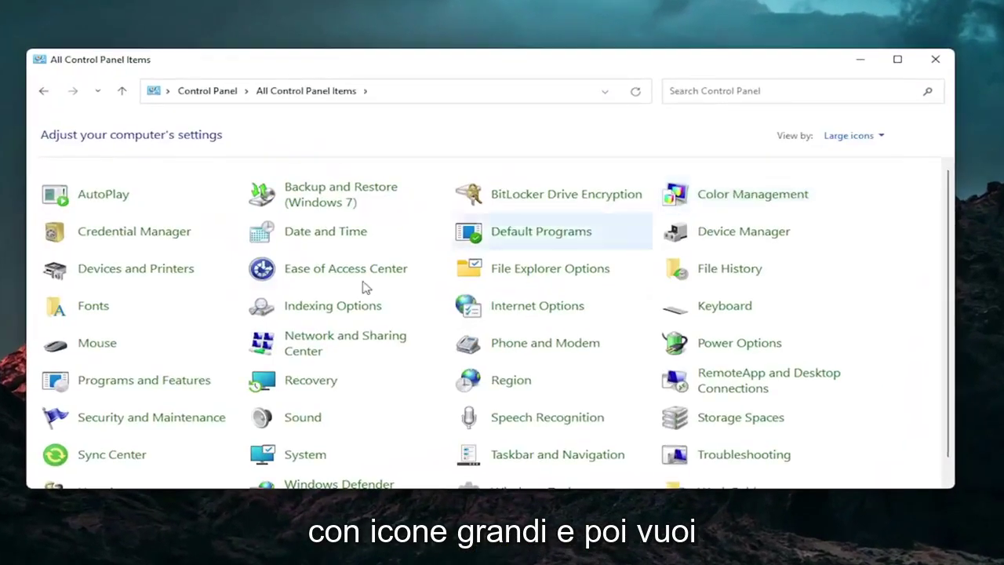
click(95, 346)
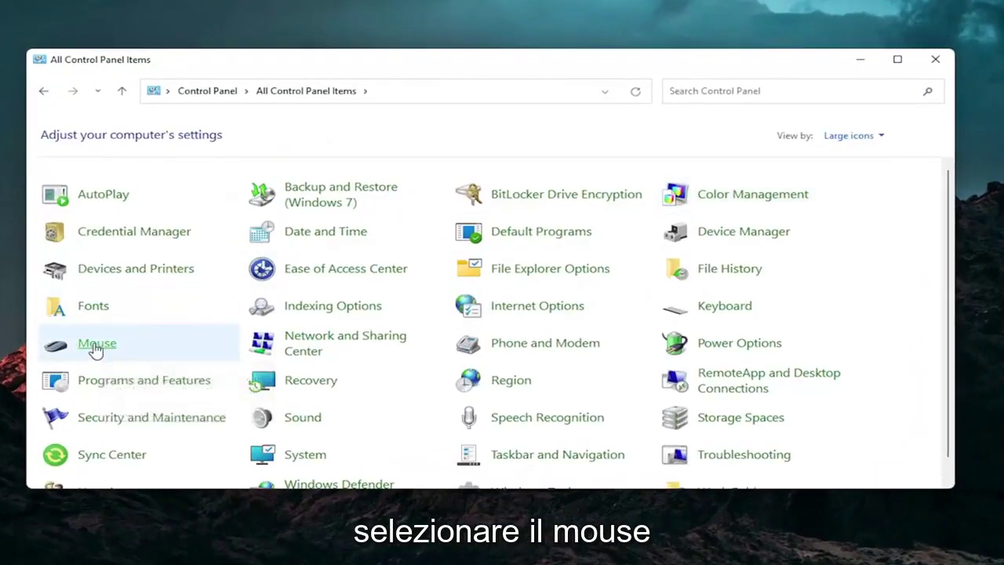
drag(200, 79, 525, 102)
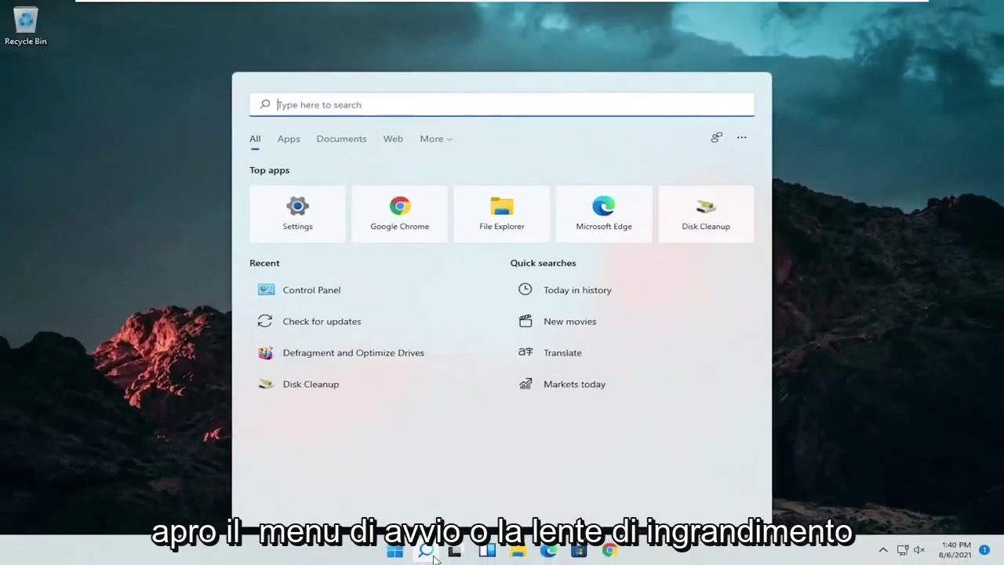
- Search Windows for "device manager", open Device Manager and move its window toward the middle of the desktop
text(dev)
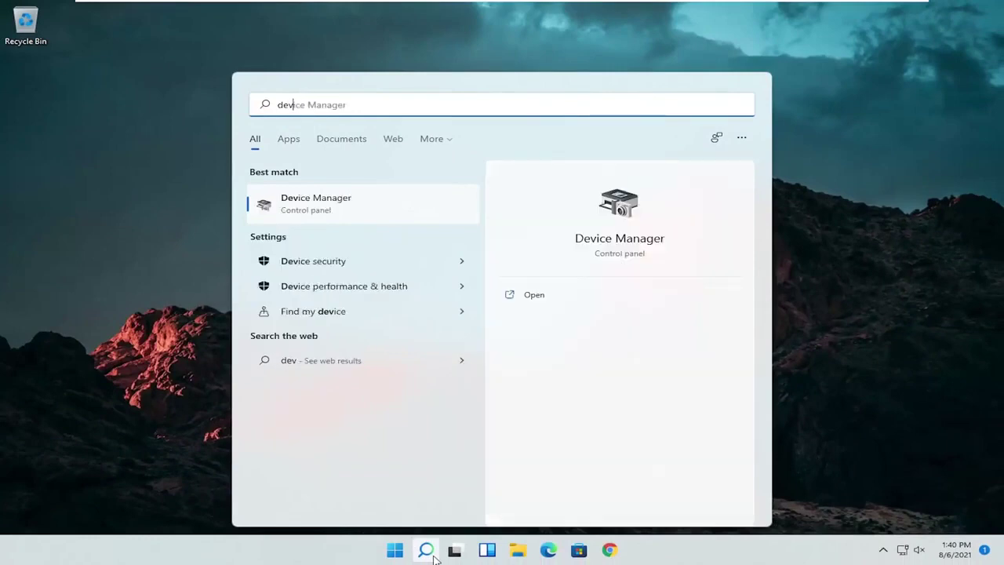
text(ice manager)
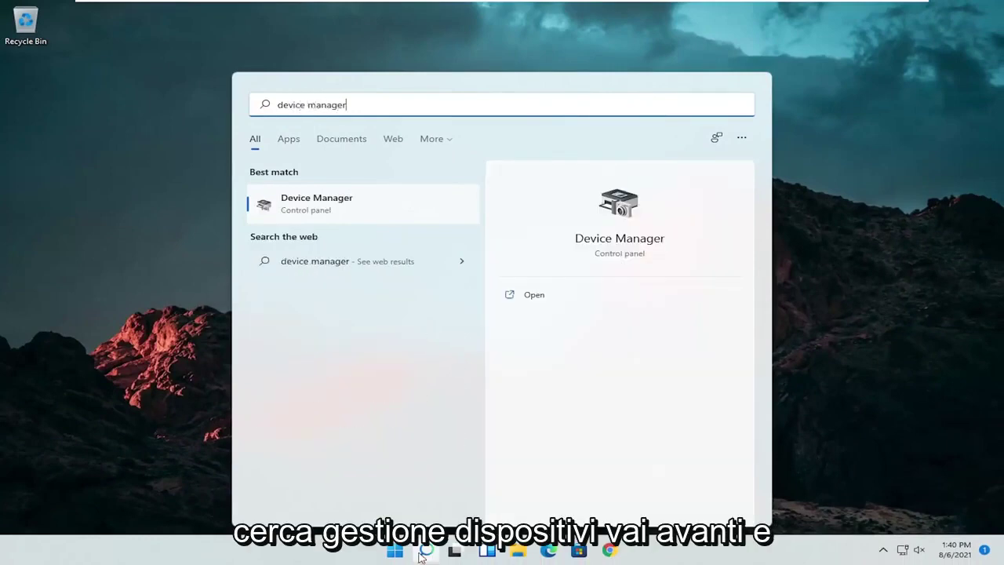
click(313, 204)
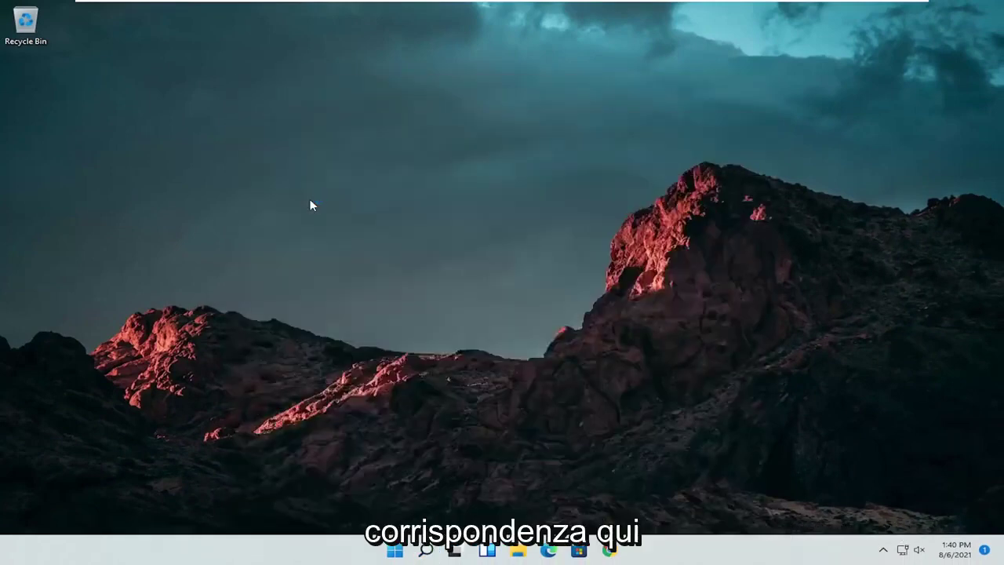
drag(305, 38, 484, 74)
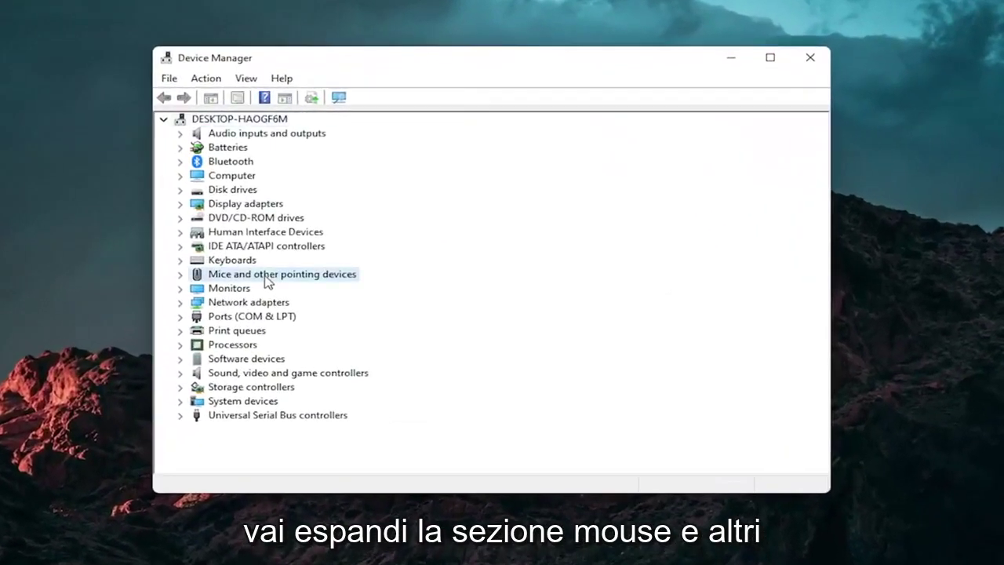
- Expand Mice and other pointing devices and start a driver update for the HID-compliant mouse
double_click(278, 276)
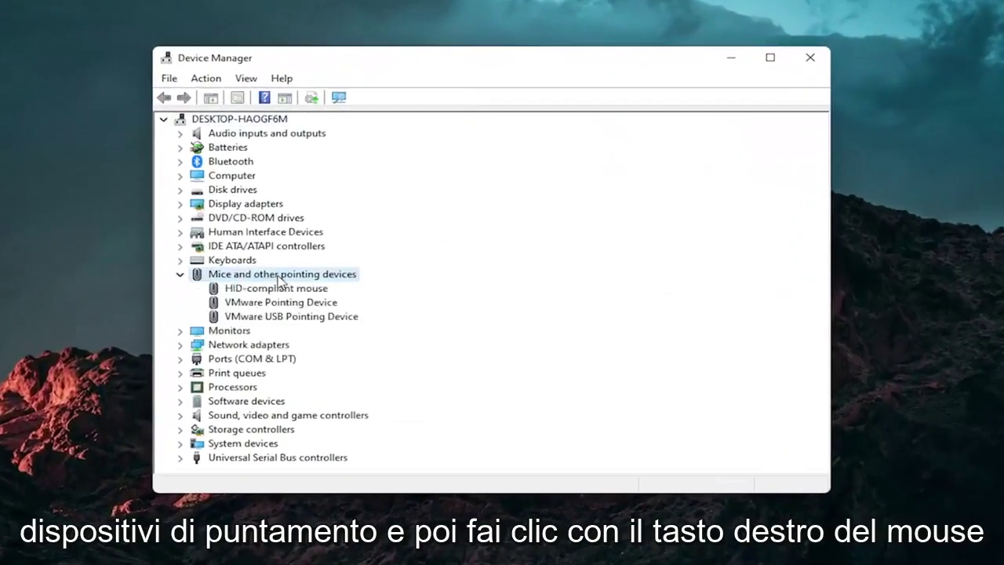
click(278, 288)
right_click(279, 289)
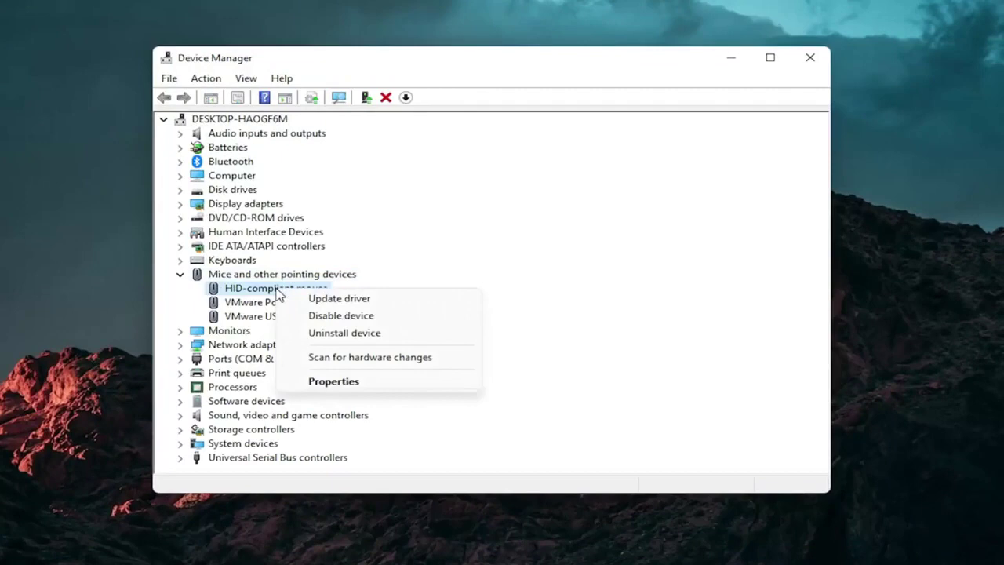
click(366, 303)
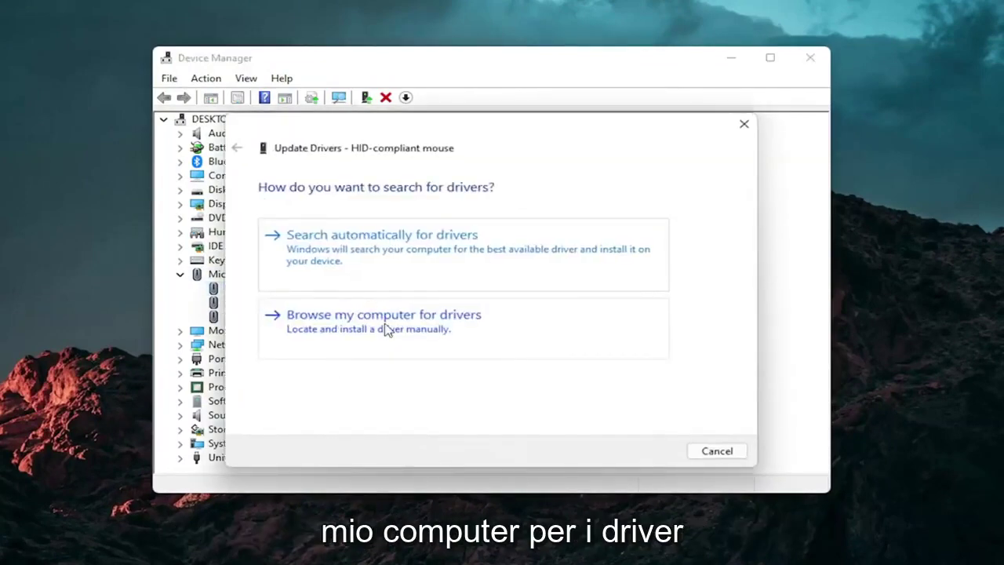
- Install the HID-compliant mouse driver from the list of available drivers on the computer and close Device Manager
click(385, 325)
click(371, 338)
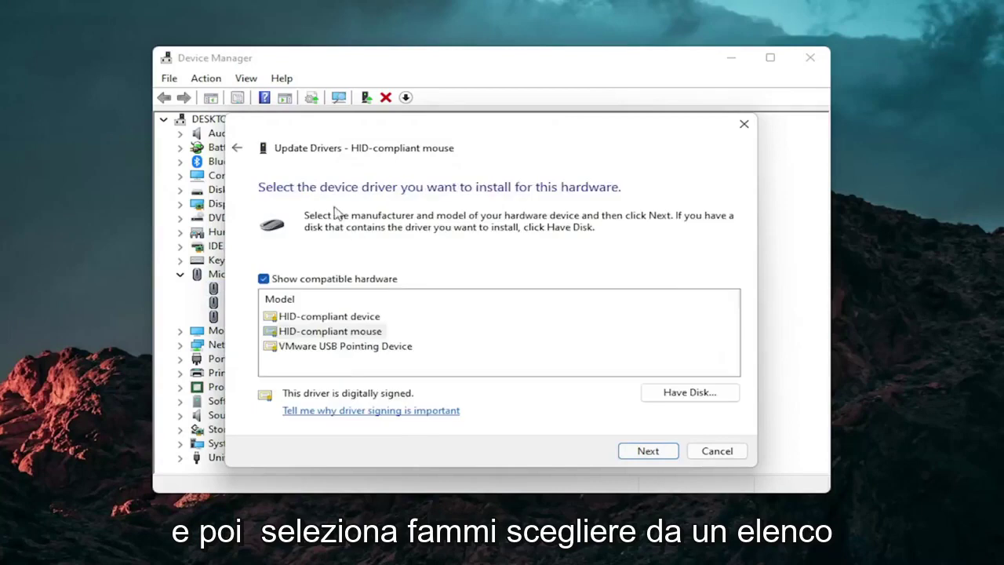
click(238, 148)
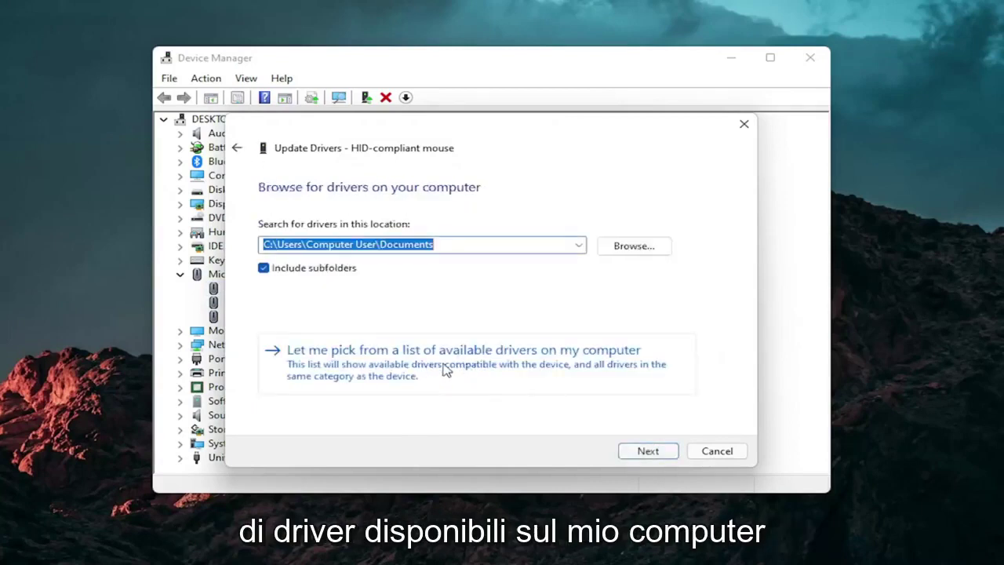
click(452, 365)
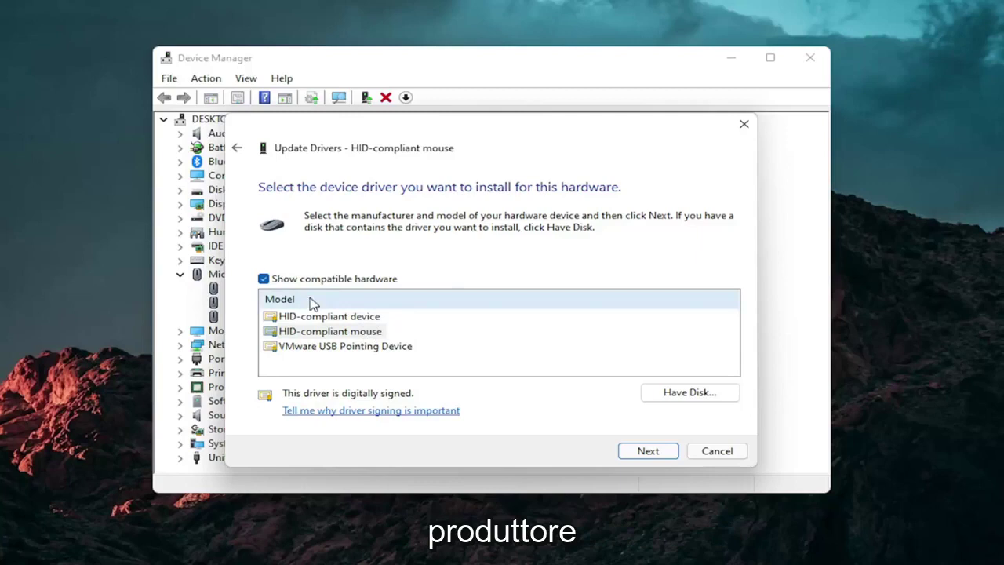
click(660, 451)
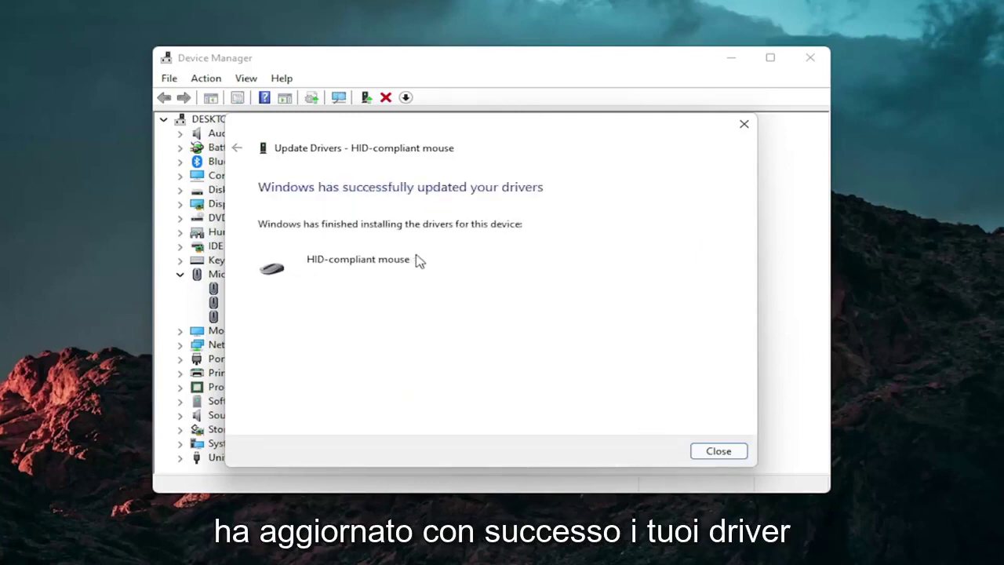
click(703, 447)
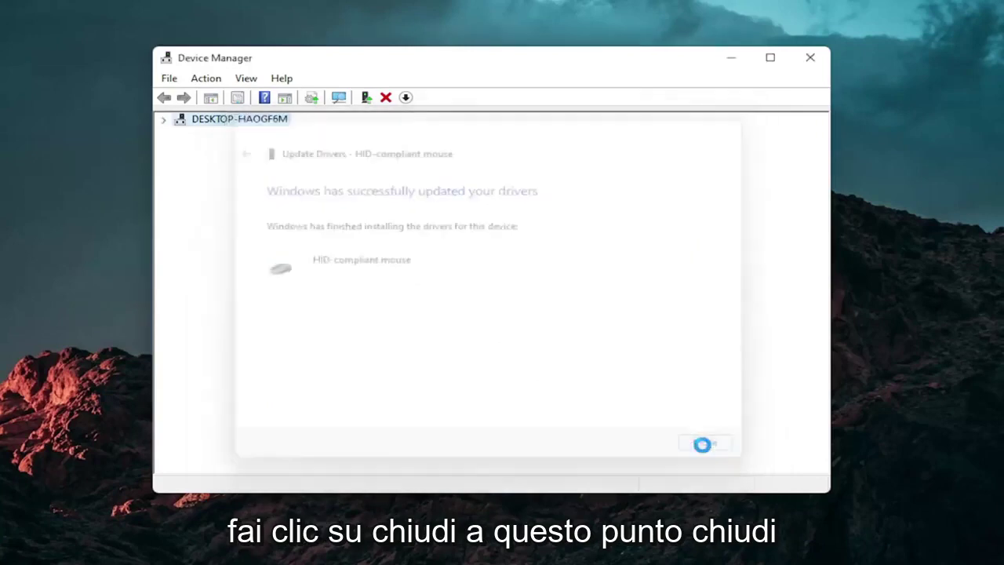
click(181, 273)
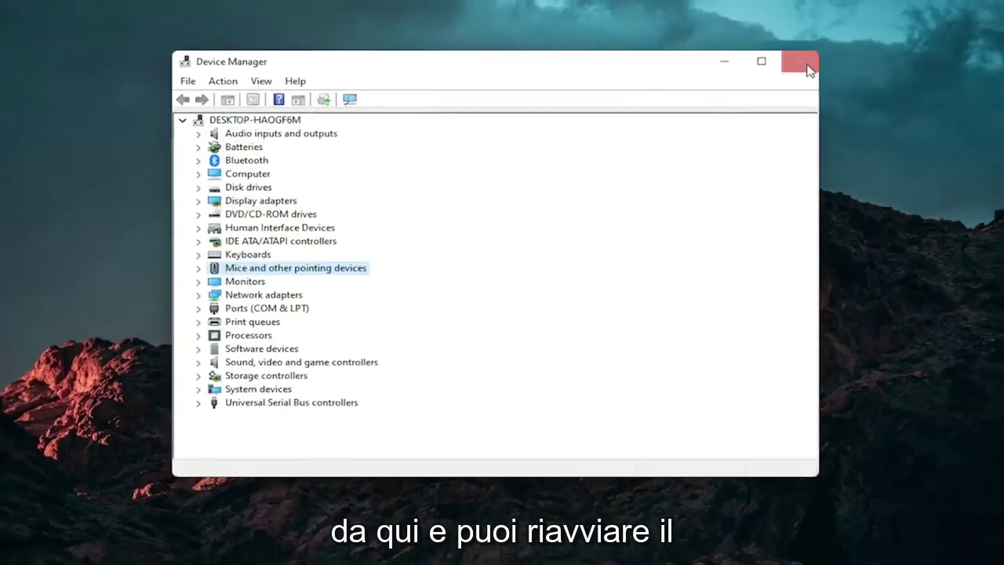
click(807, 66)
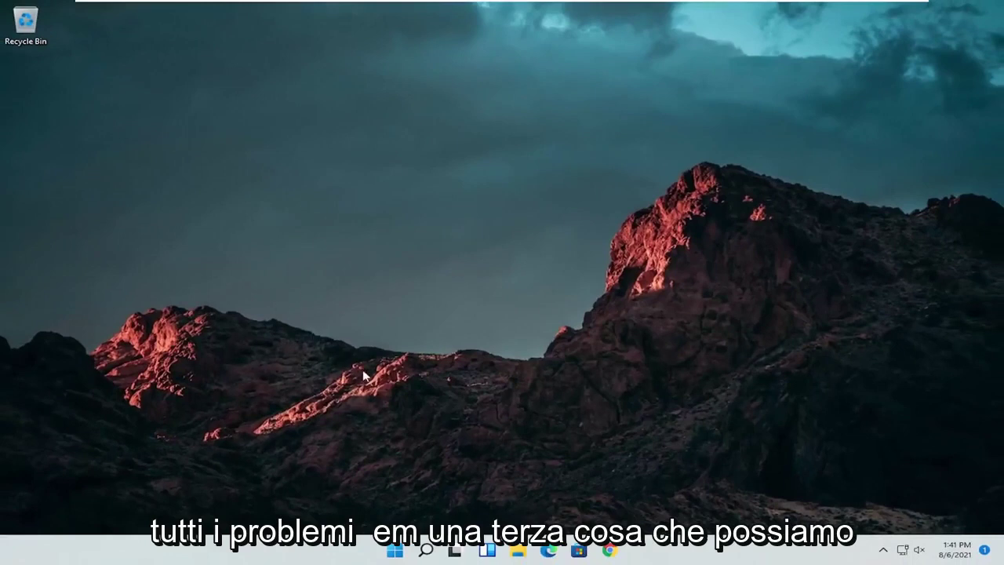
- Search Windows for "troubleshoot", open Troubleshoot settings and go to Other troubleshooters
click(427, 550)
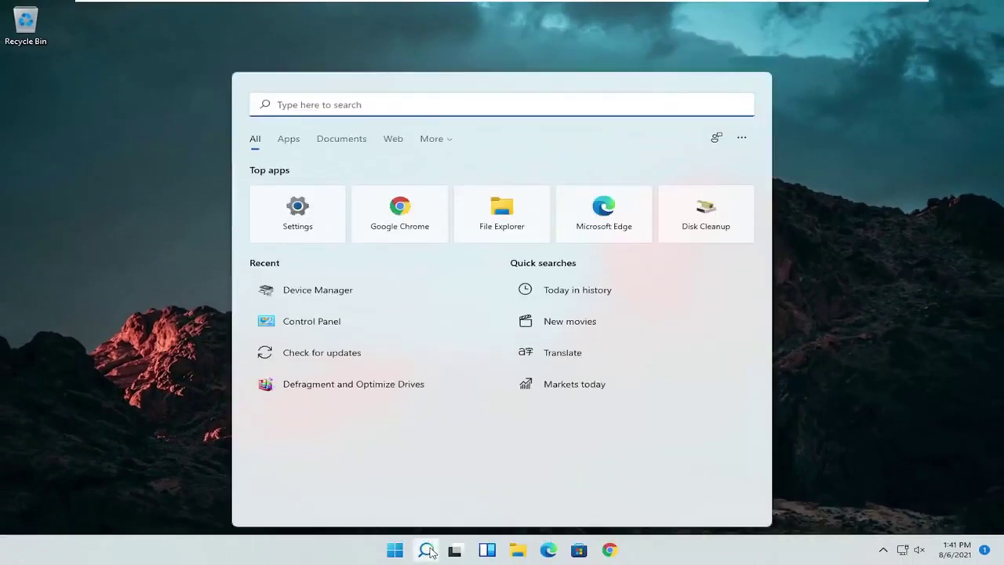
text(trouble)
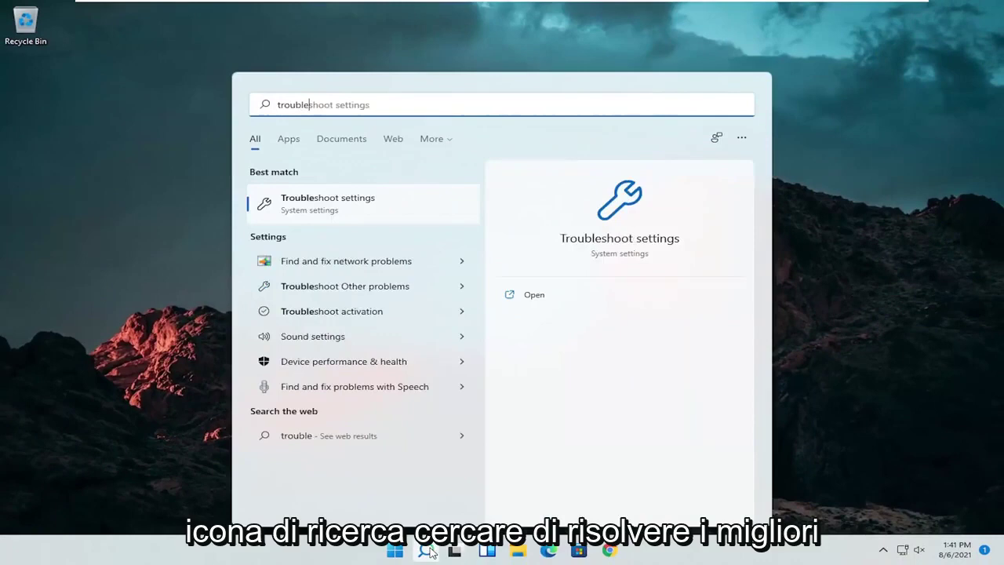
text(shoot)
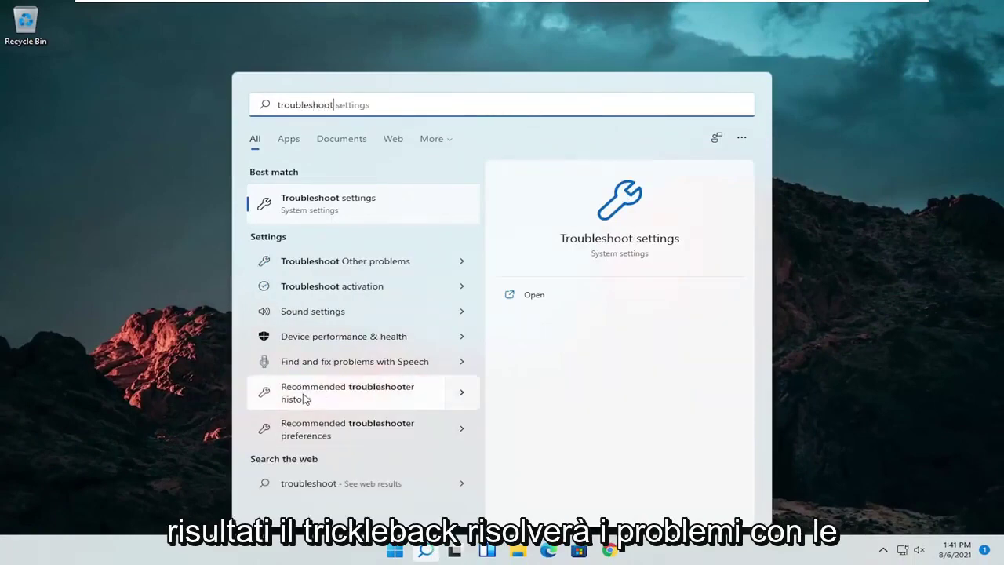
click(333, 202)
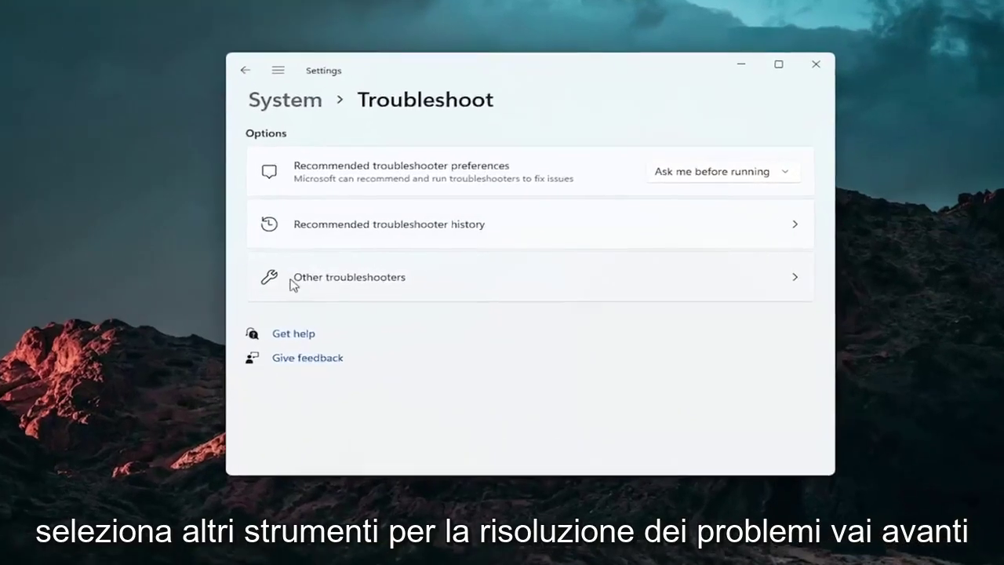
click(294, 286)
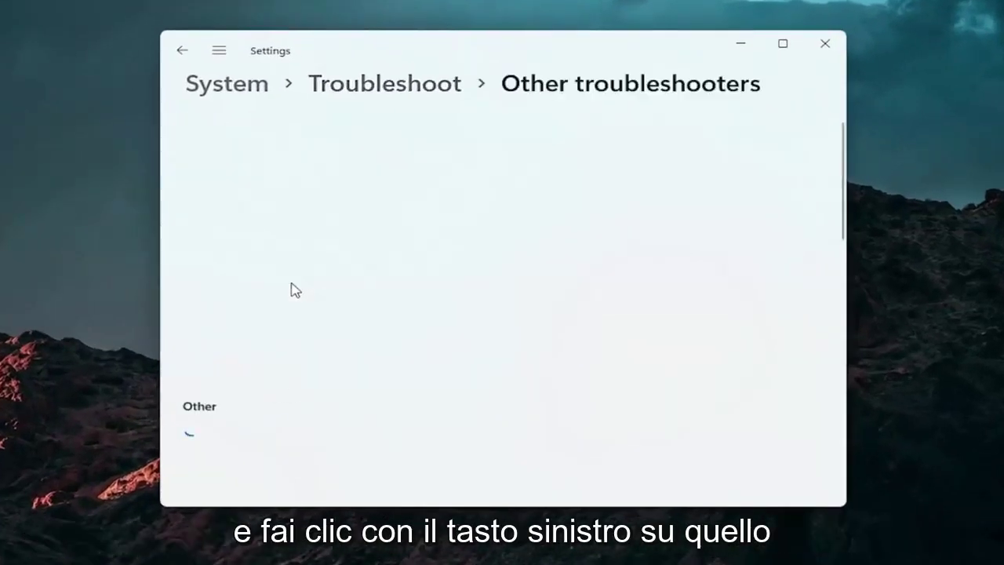
- Run the Keyboard troubleshooter, then close it and the Settings window
scroll(292, 284, down, 3)
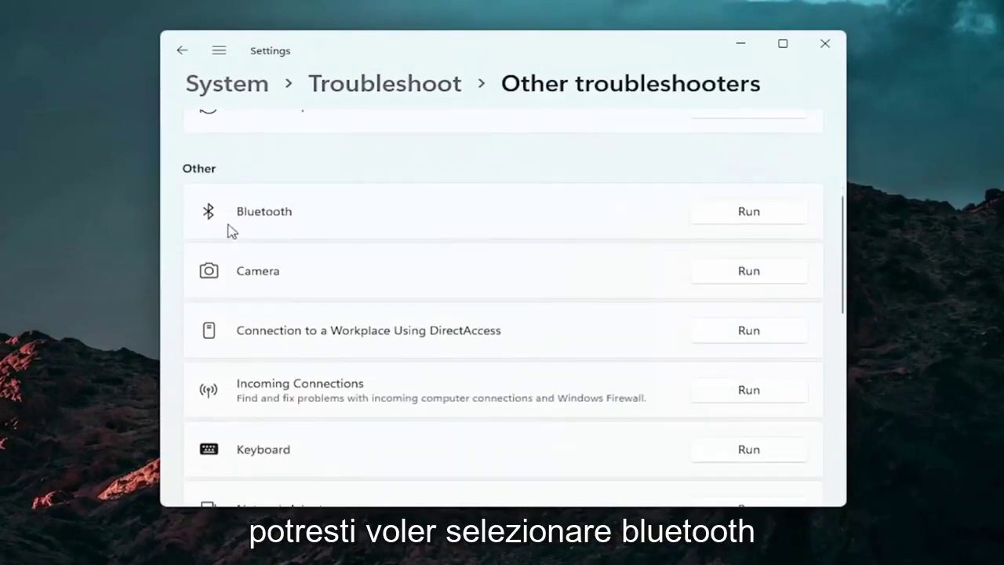
scroll(314, 314, up, 1)
scroll(311, 314, down, 1)
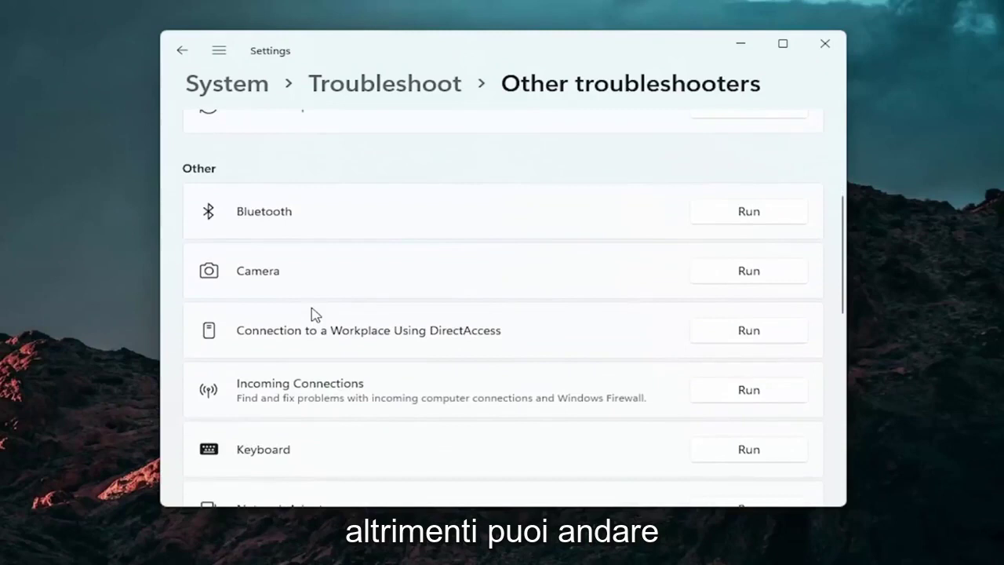
scroll(314, 314, down, 2)
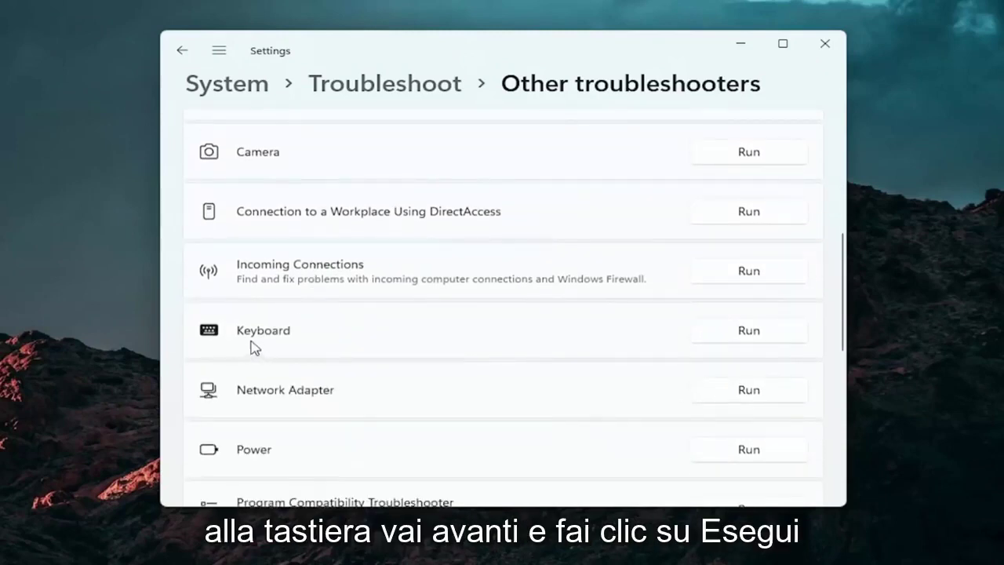
click(747, 330)
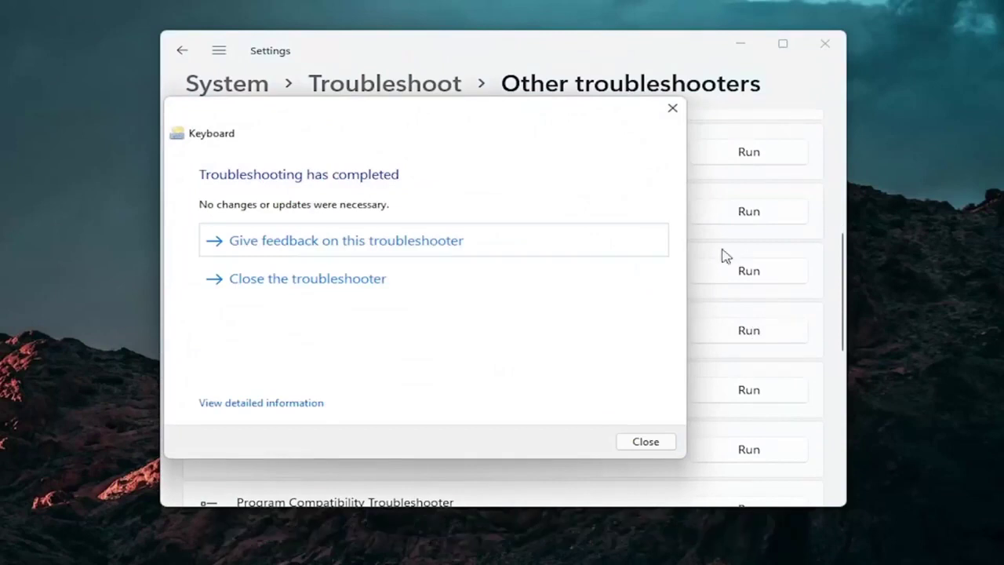
click(672, 110)
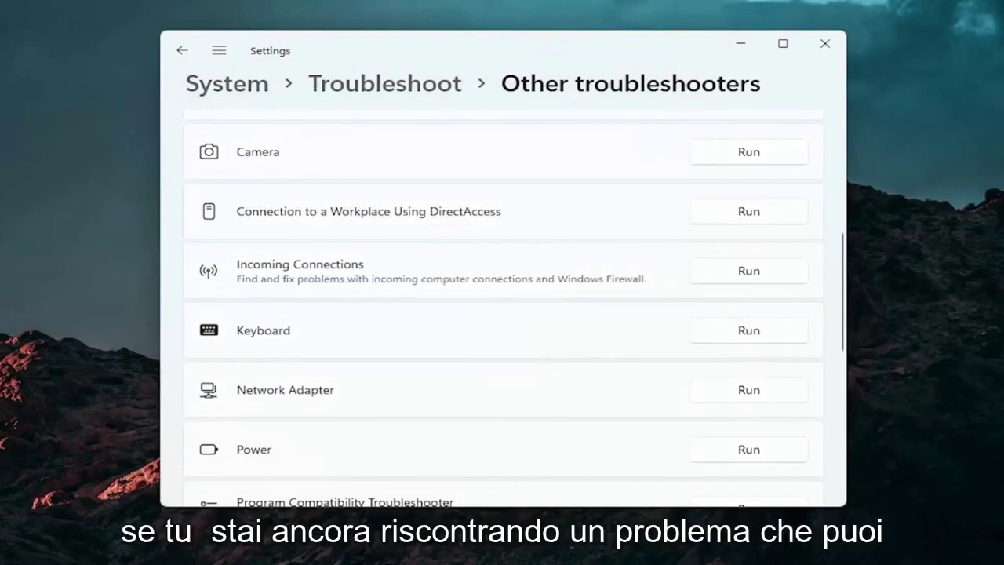
click(824, 43)
- Search Windows for "cmd", run Command Prompt as administrator and allow it to make changes to the device
click(425, 551)
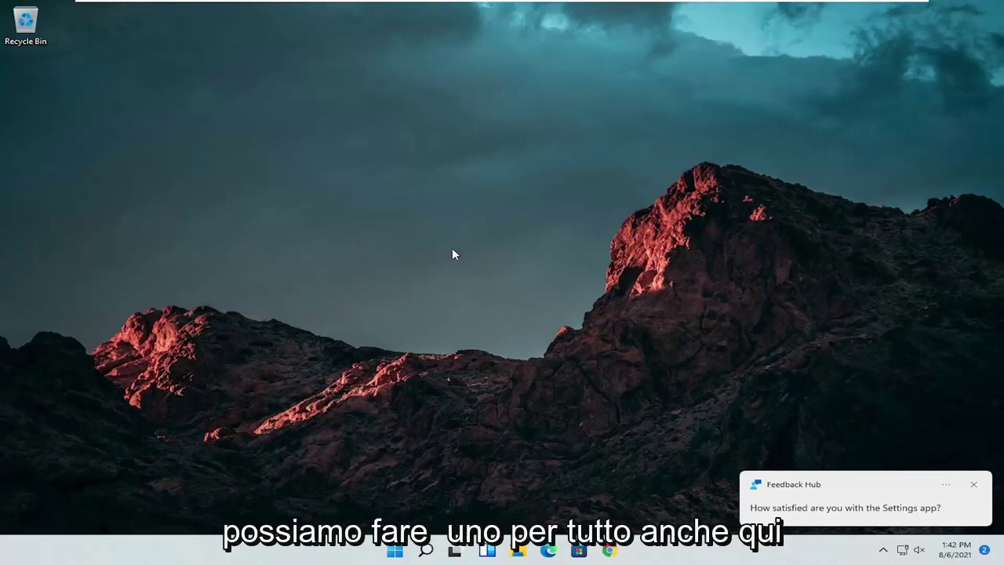
click(422, 553)
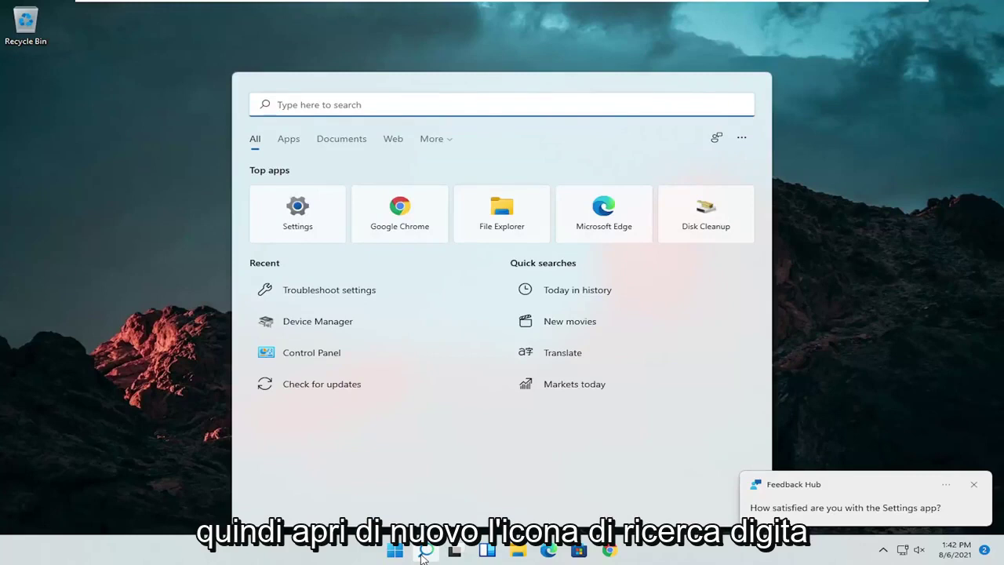
text(cmd)
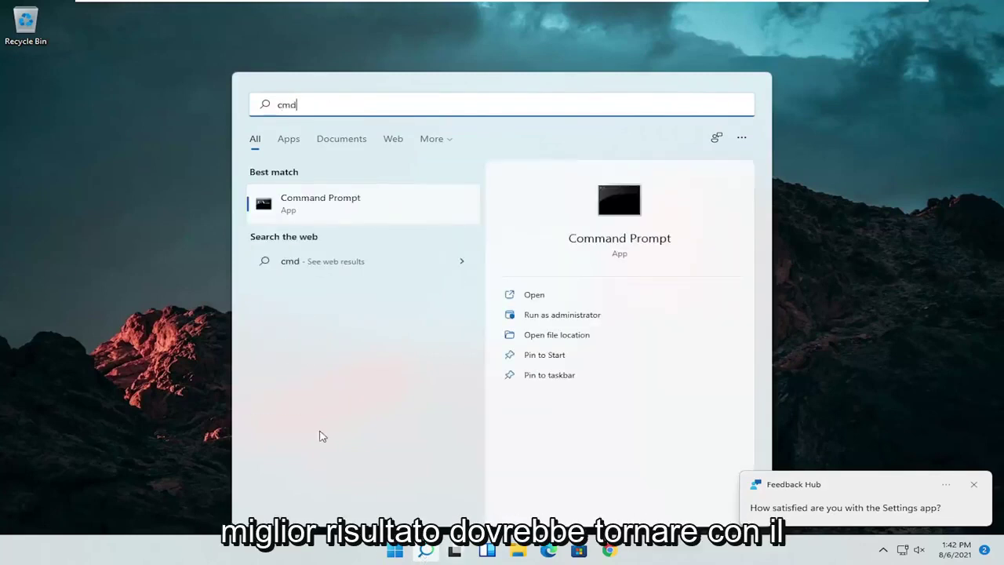
right_click(298, 203)
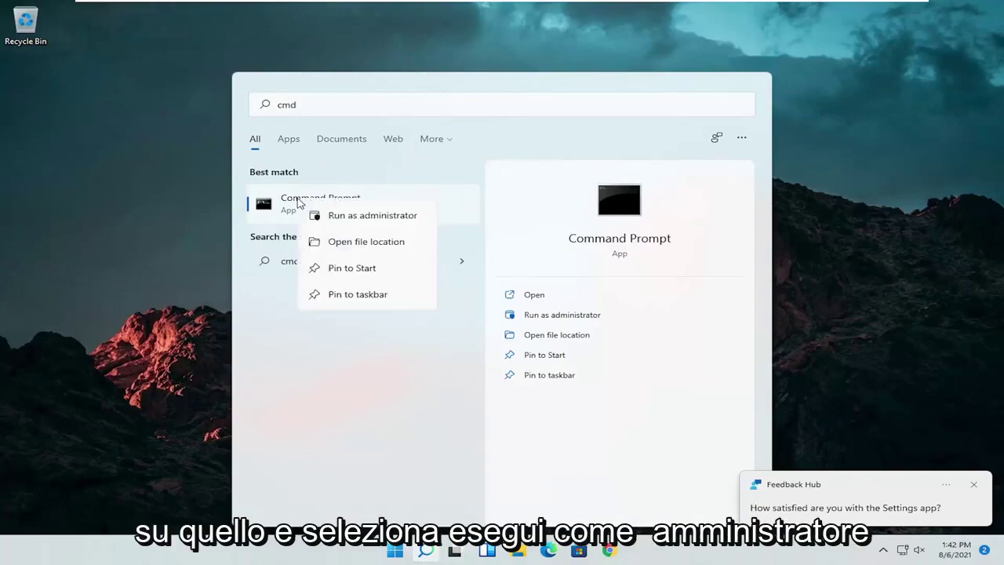
click(342, 217)
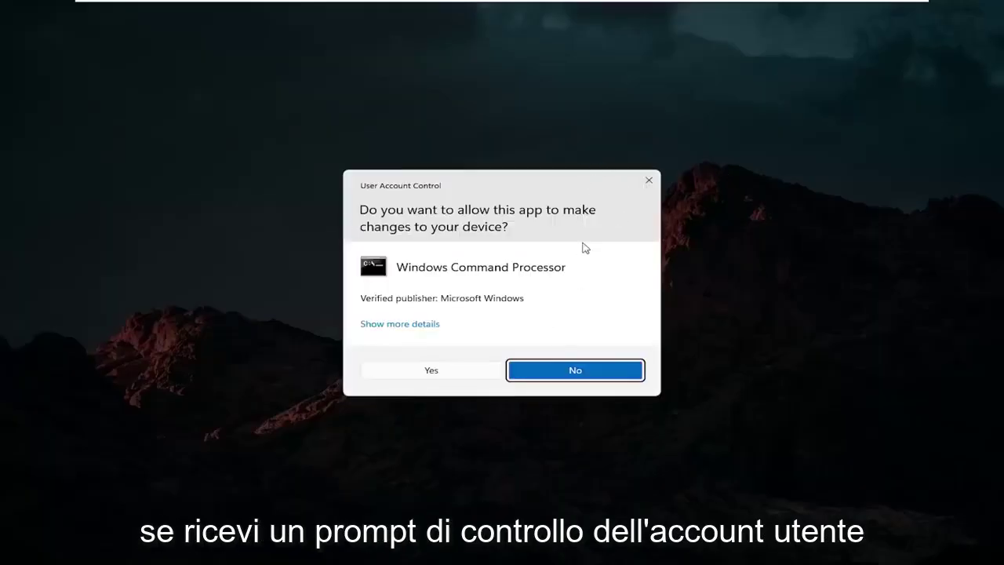
click(428, 374)
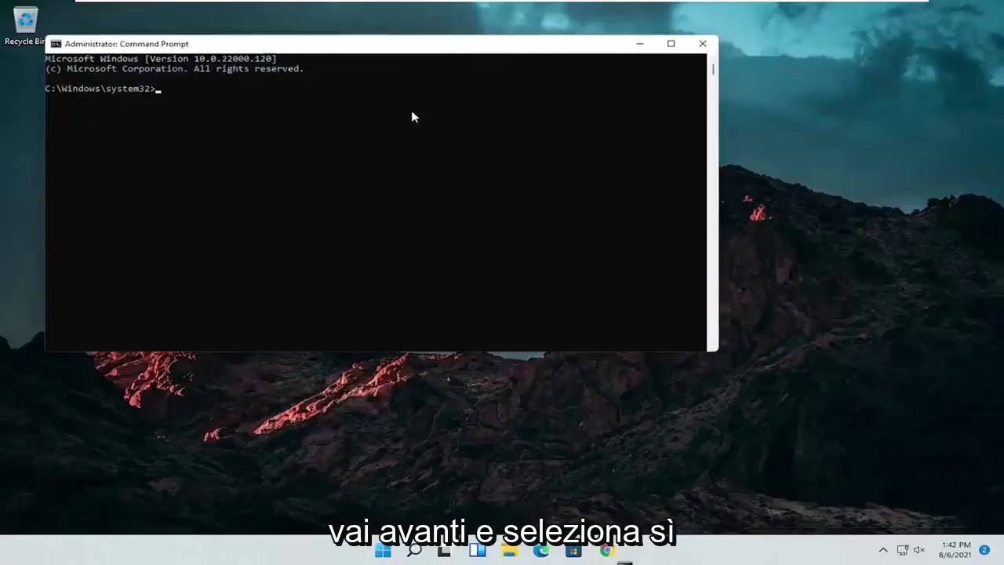
- Run a system file scan with "sfc /scannow" in the administrator Command Prompt, then close its window when the scan finishes
drag(403, 56, 525, 99)
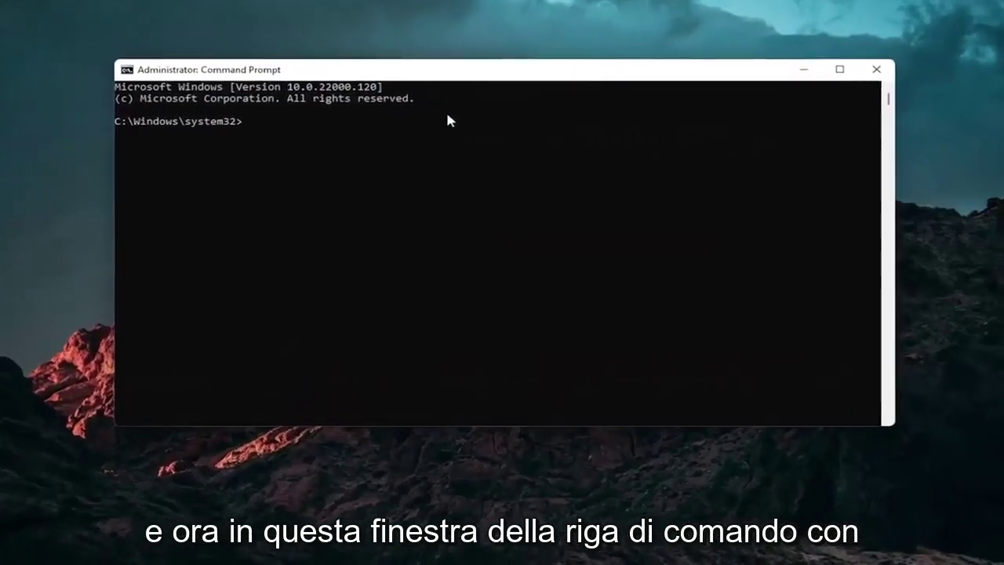
text(sfc)
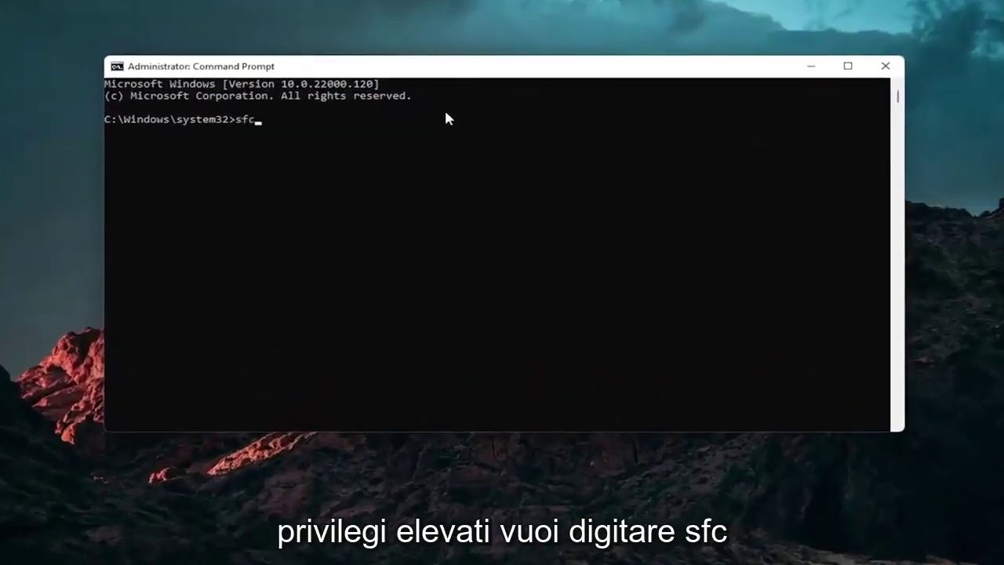
text( /scannow)
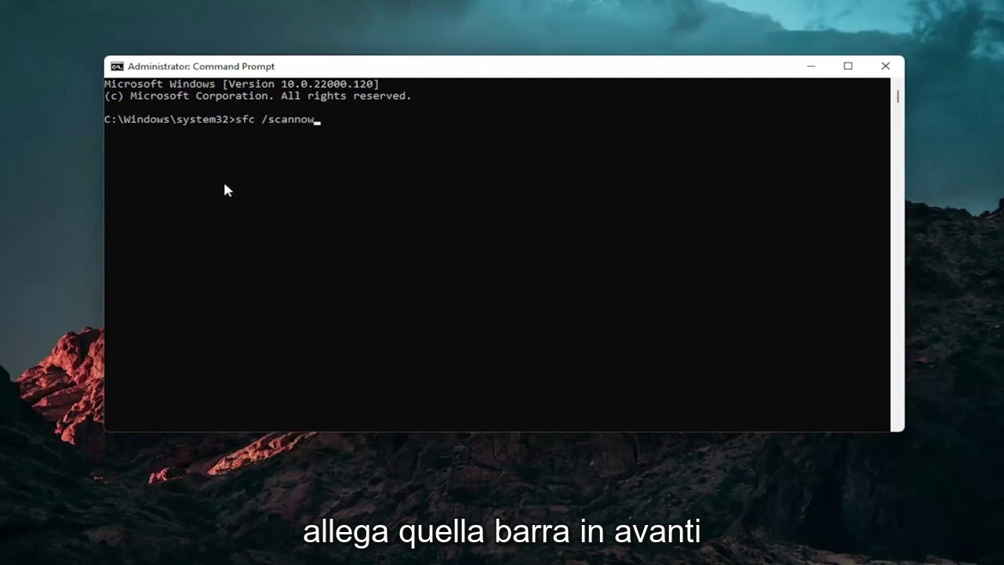
key(Return)
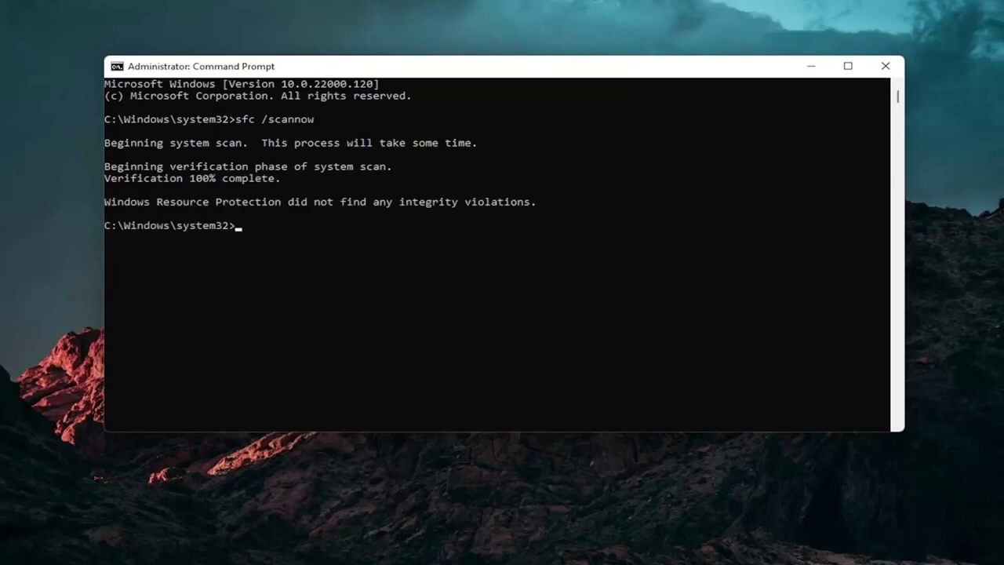
click(884, 66)
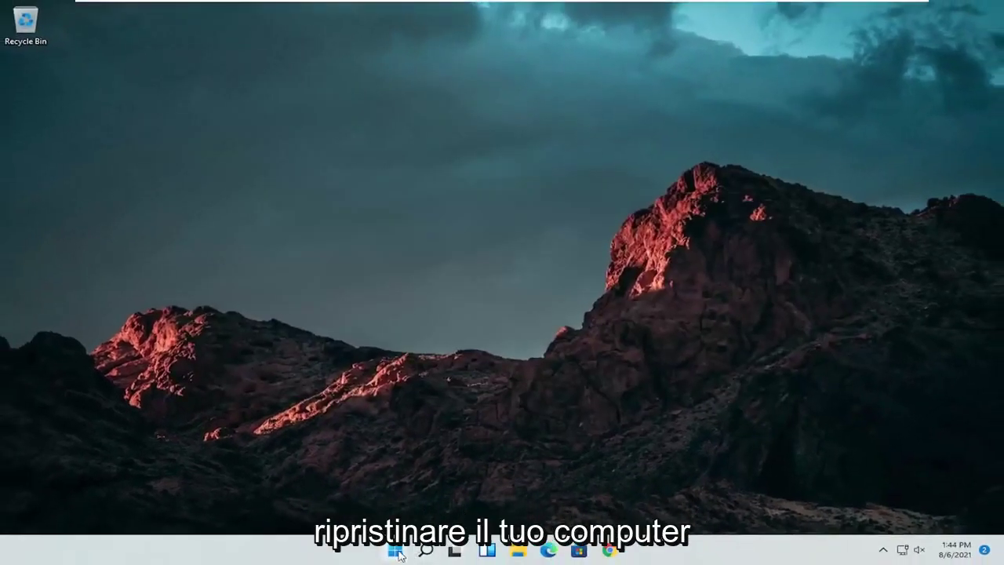